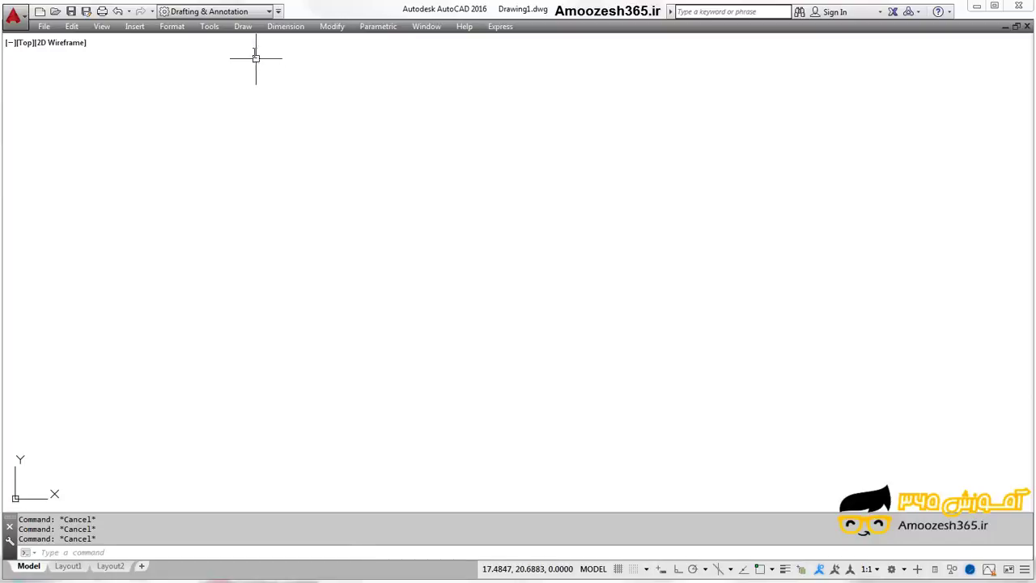
# Step: Draw a Start, Center, End arc starting at 20,10 with its centre at @-5,0 and its end point at @0,5
pyautogui.click(244, 27)
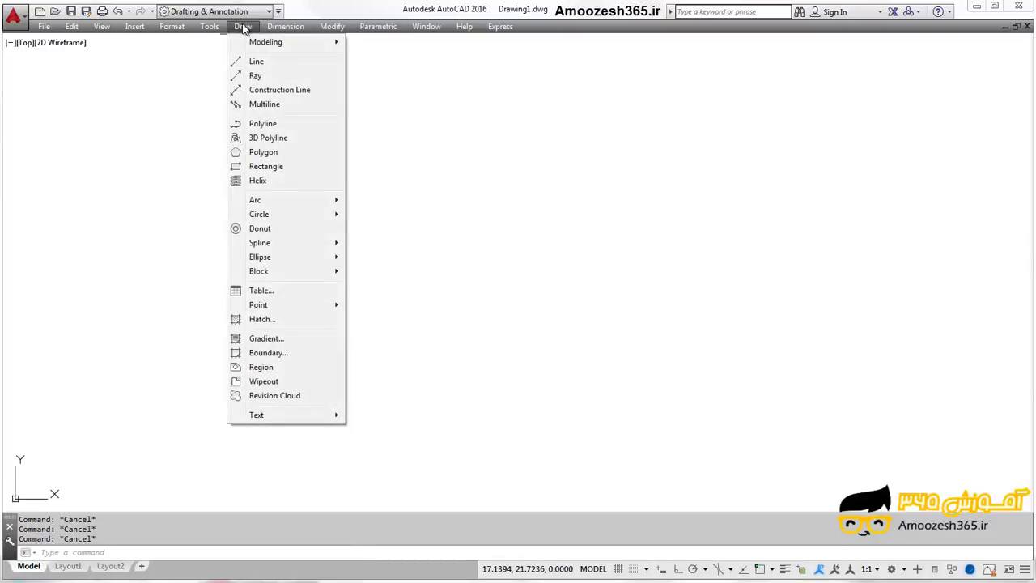
pyautogui.moveTo(256, 200)
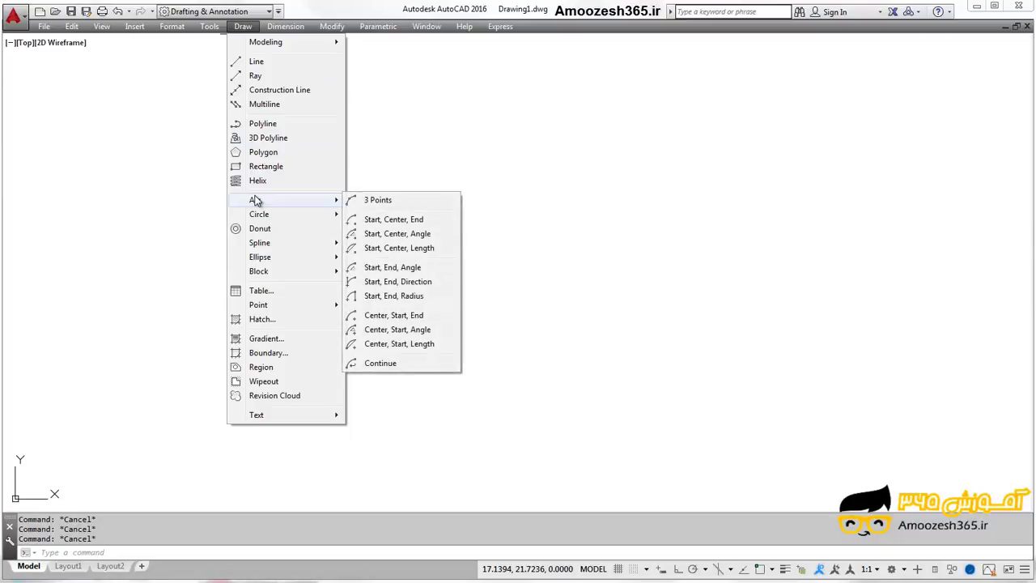
pyautogui.click(389, 224)
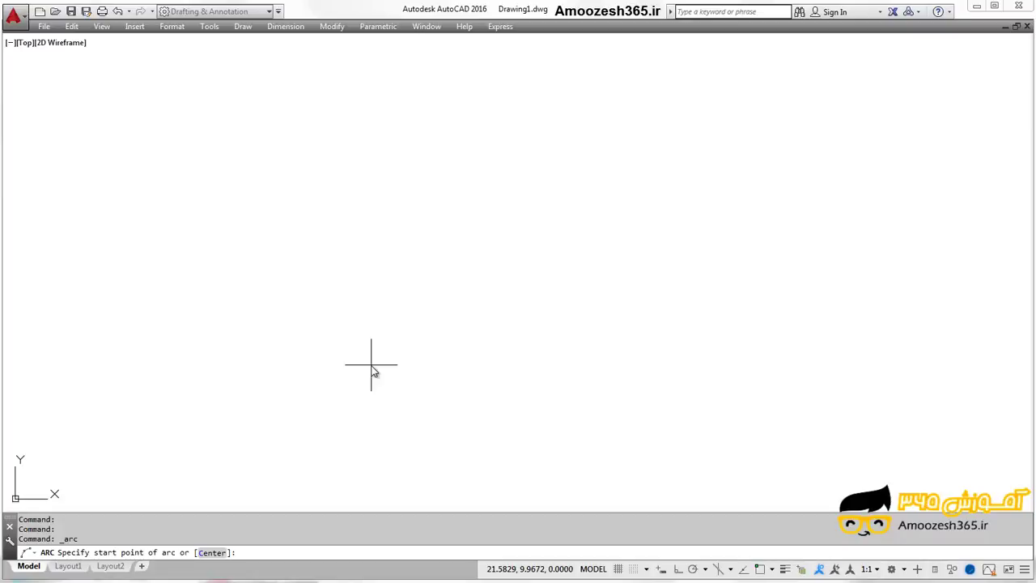
pyautogui.write('20,10')
pyautogui.press('Return')
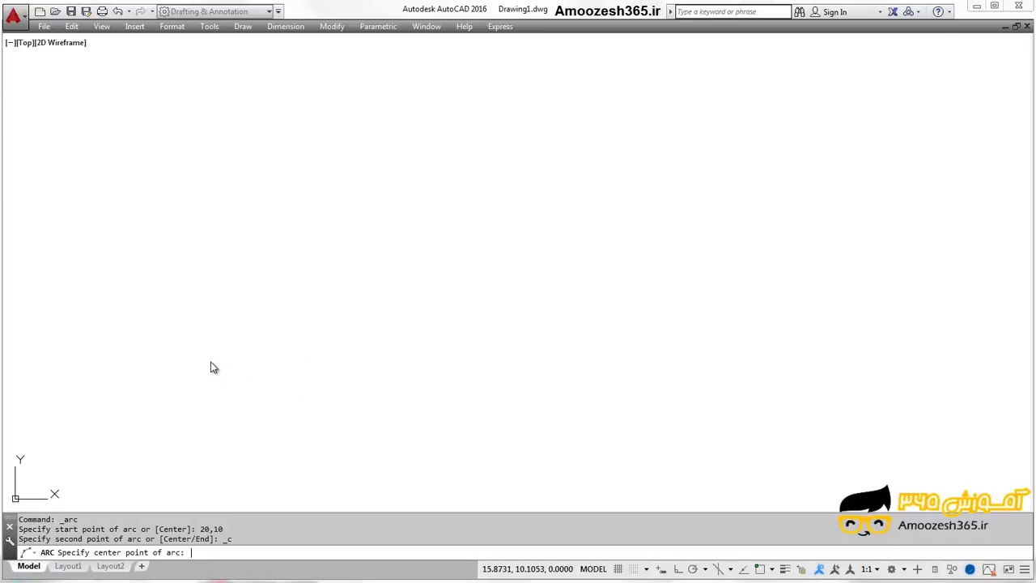
pyautogui.write('@-5,0')
pyautogui.press('Return')
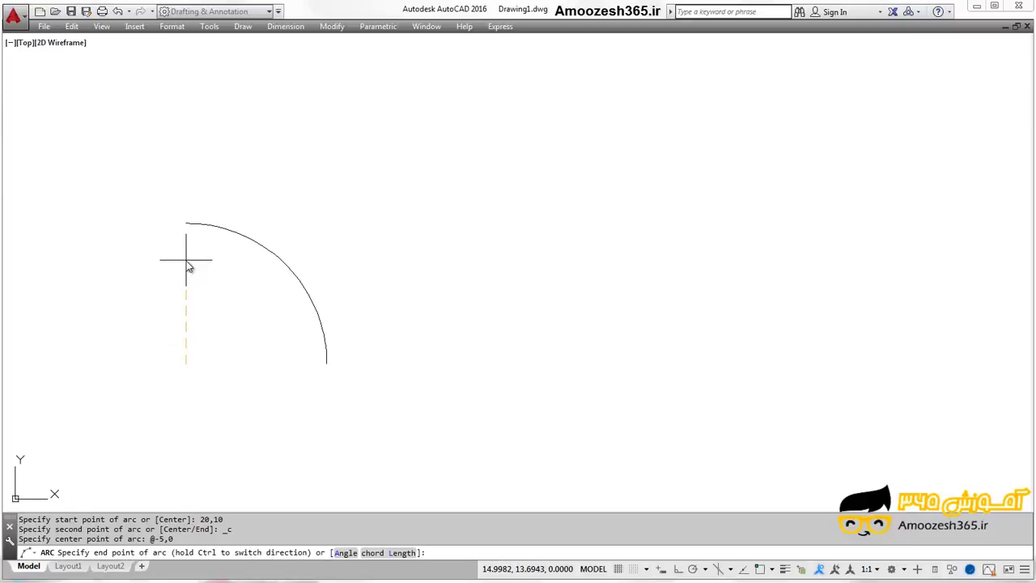
pyautogui.write('@0,5')
pyautogui.press('Return')
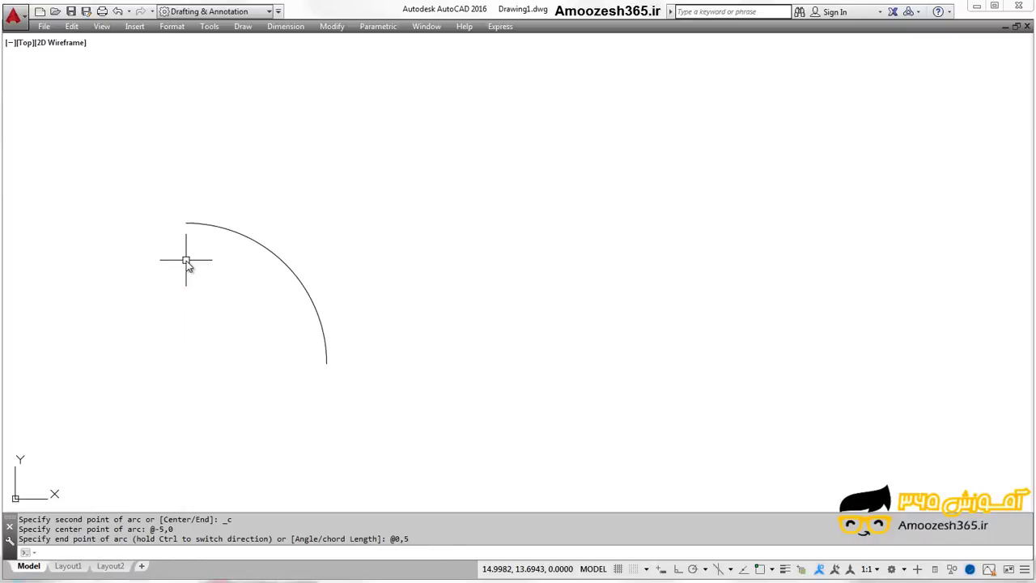
# Step: Lengthen the arc from its upper end by a delta angle of 90 degrees, and undo that change
pyautogui.moveTo(269, 296); pyautogui.dragTo(414, 306, button='middle')
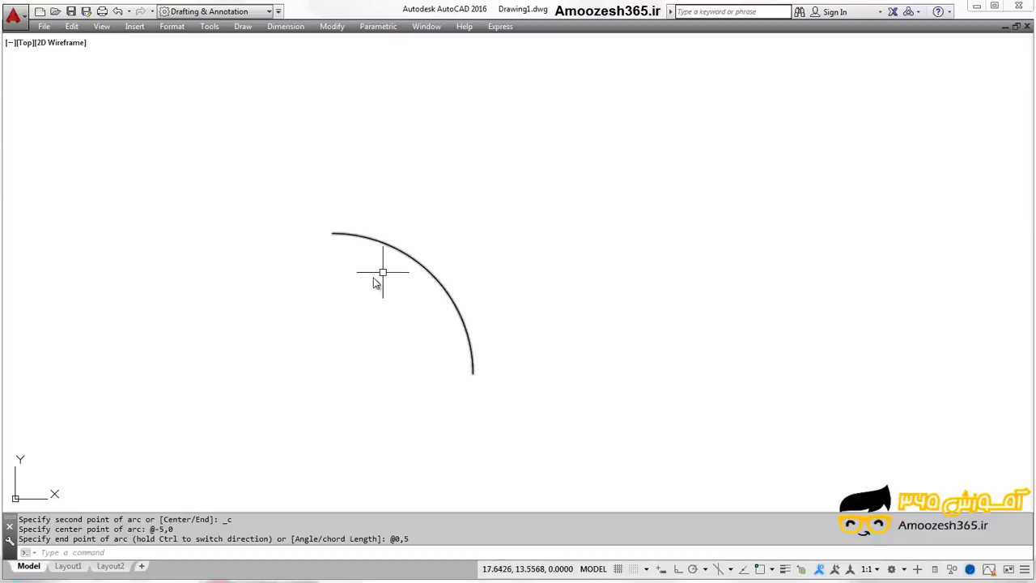
pyautogui.click(212, 554)
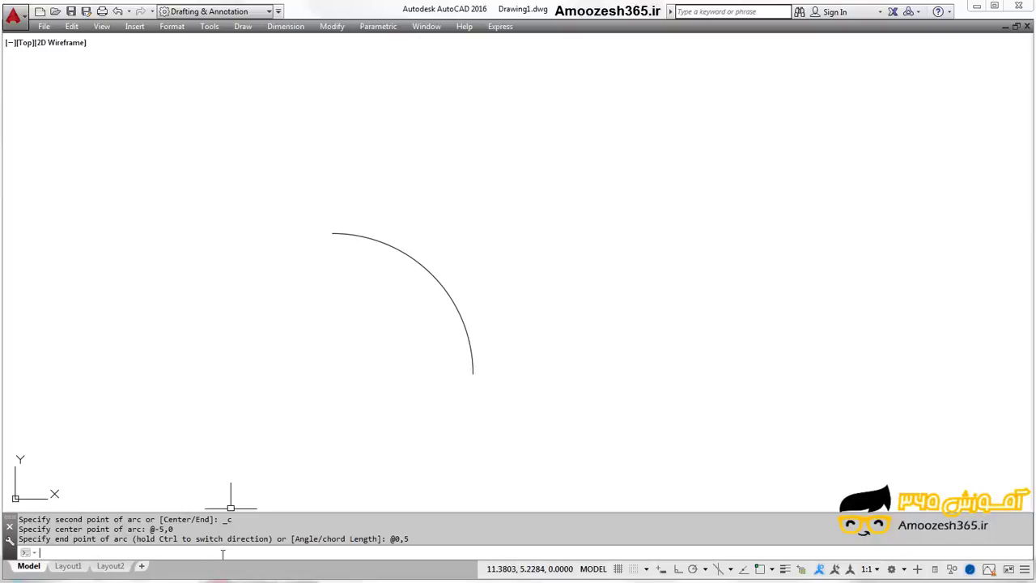
pyautogui.write('LEN')
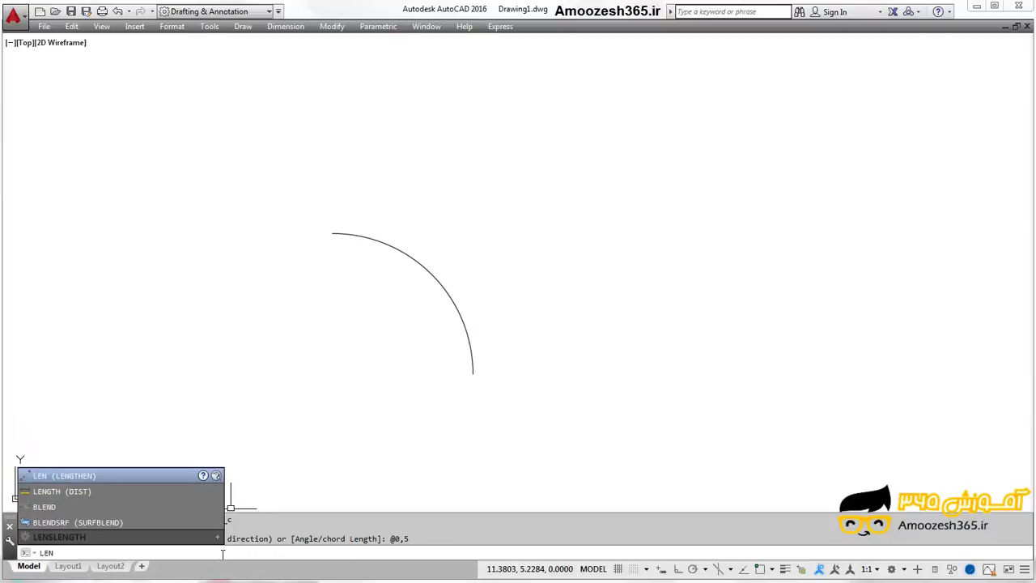
pyautogui.press('Return')
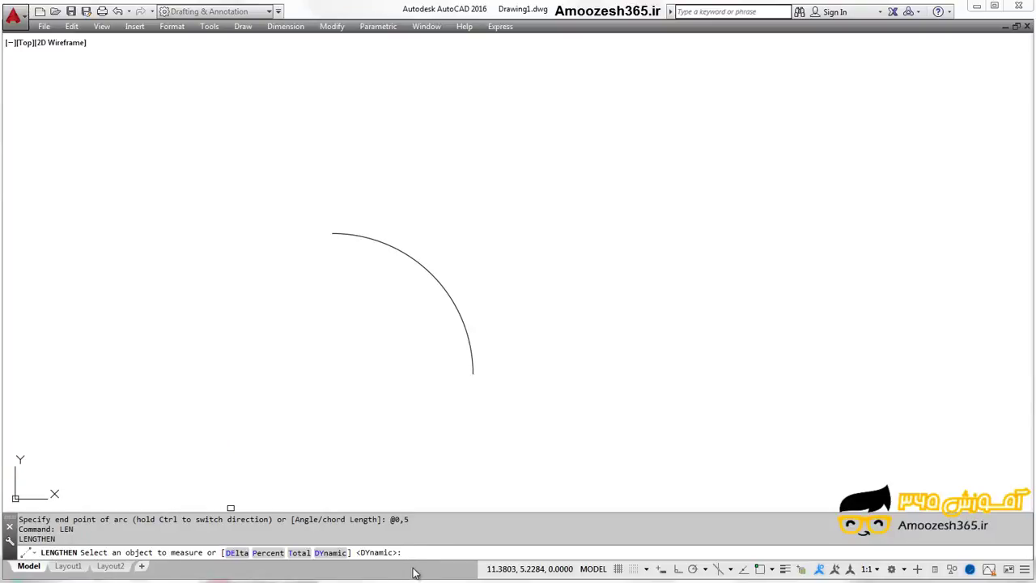
pyautogui.write('de')
pyautogui.press('Return')
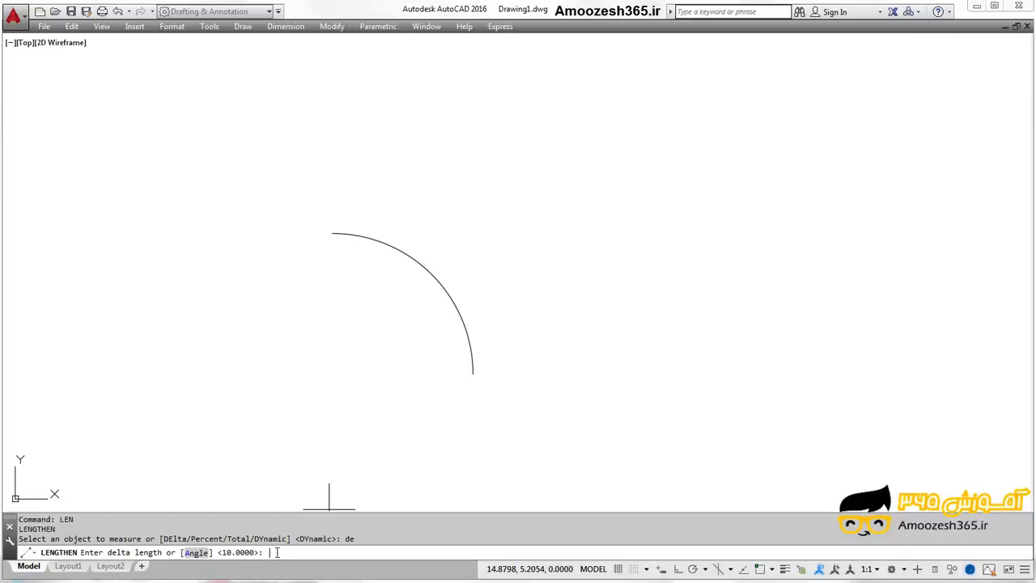
pyautogui.write('a')
pyautogui.press('Return')
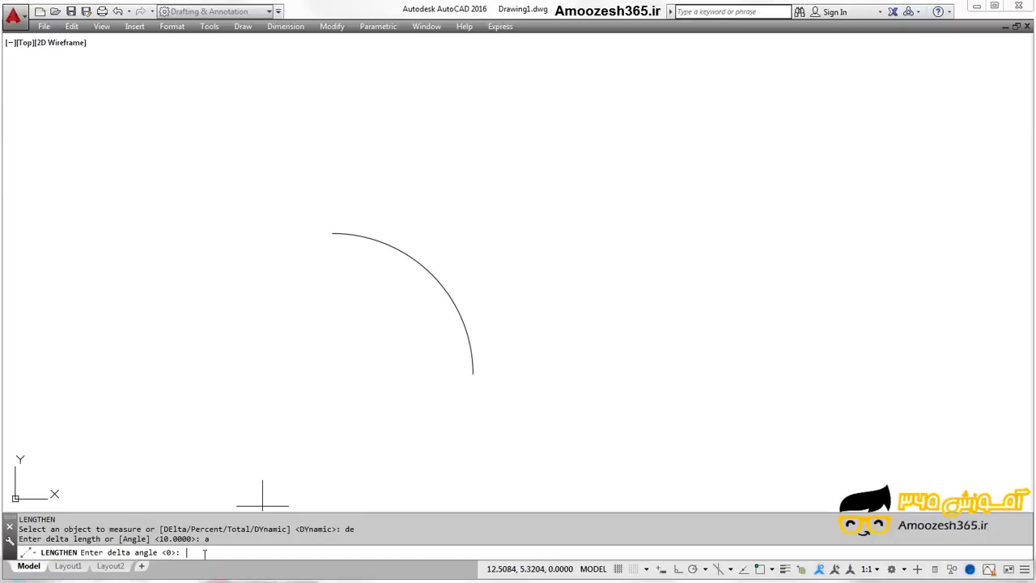
pyautogui.write('90')
pyautogui.press('Return')
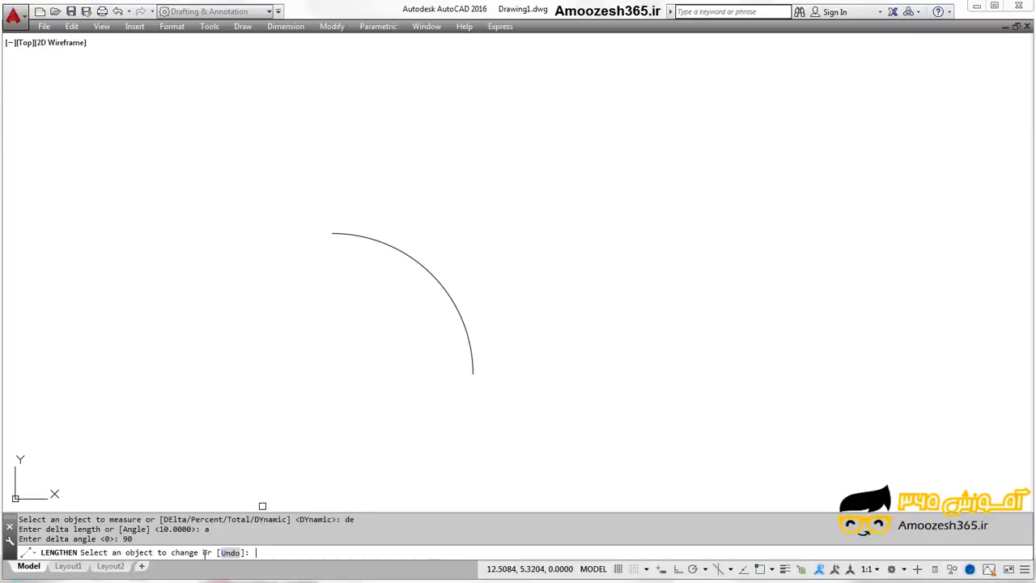
pyautogui.click(335, 233)
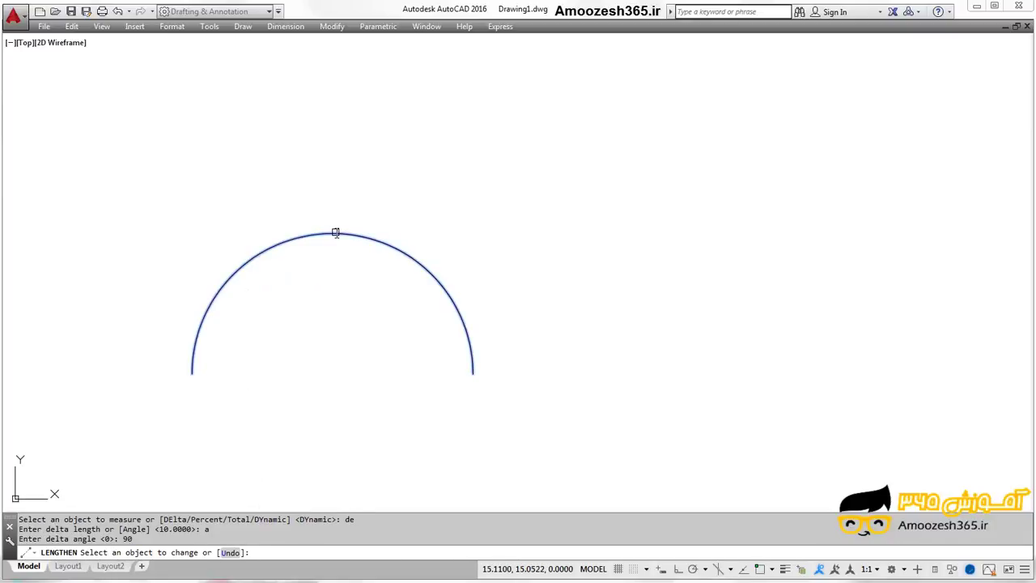
pyautogui.click(335, 233)
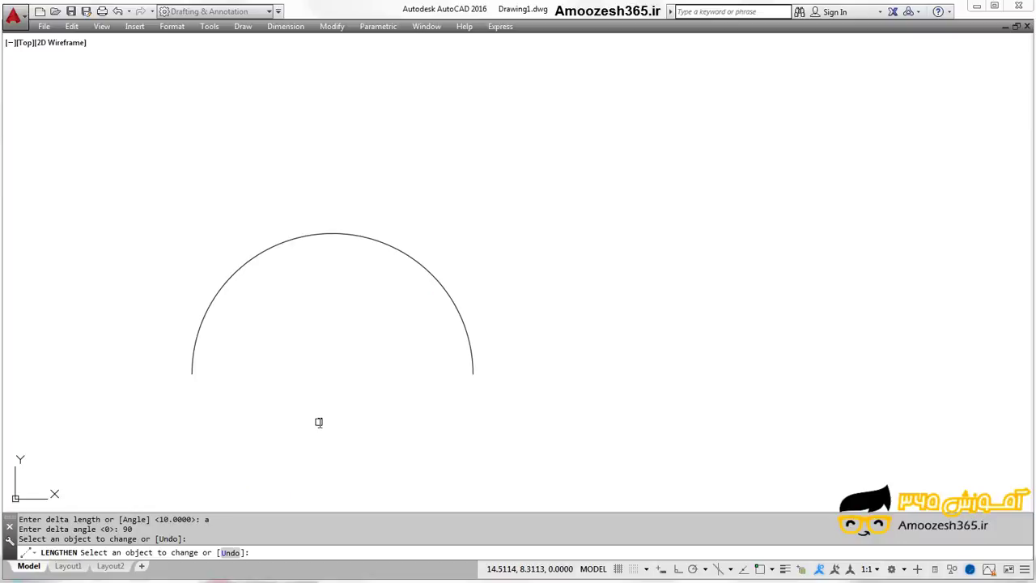
pyautogui.press('Return')
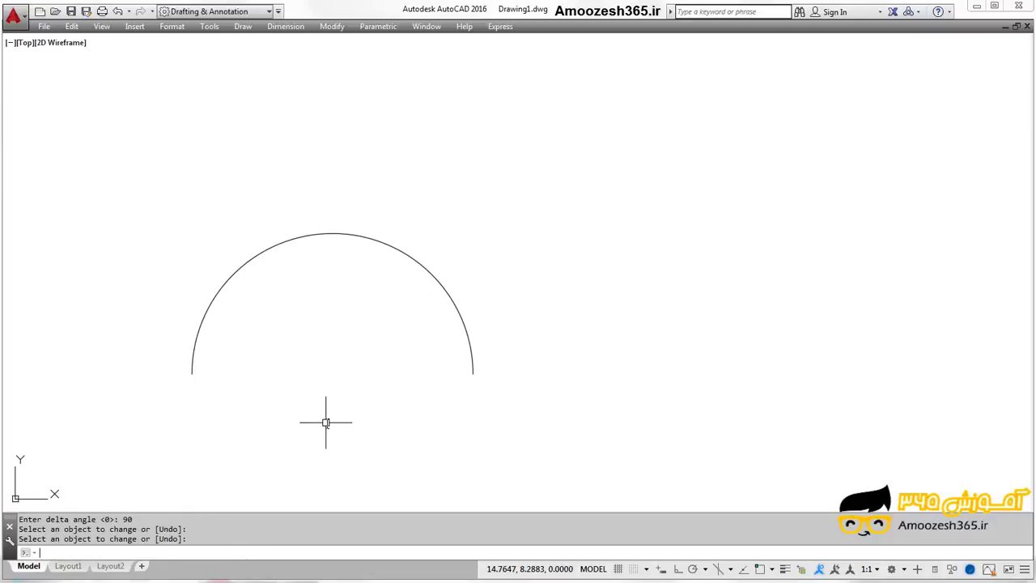
pyautogui.click(117, 12)
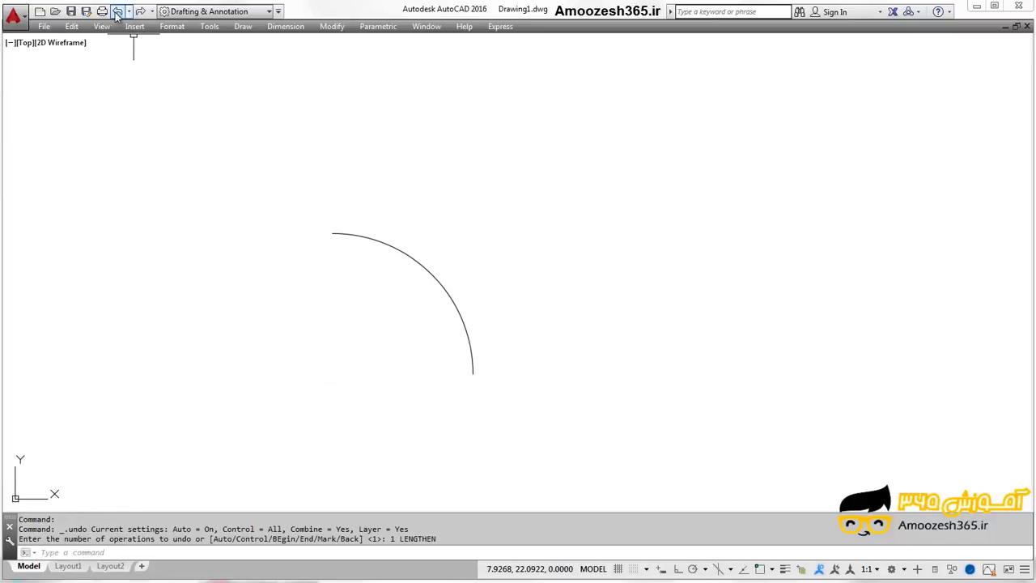
# Step: Lengthen the arc from its upper end to 200 percent of its length, and undo that change
pyautogui.click(296, 553)
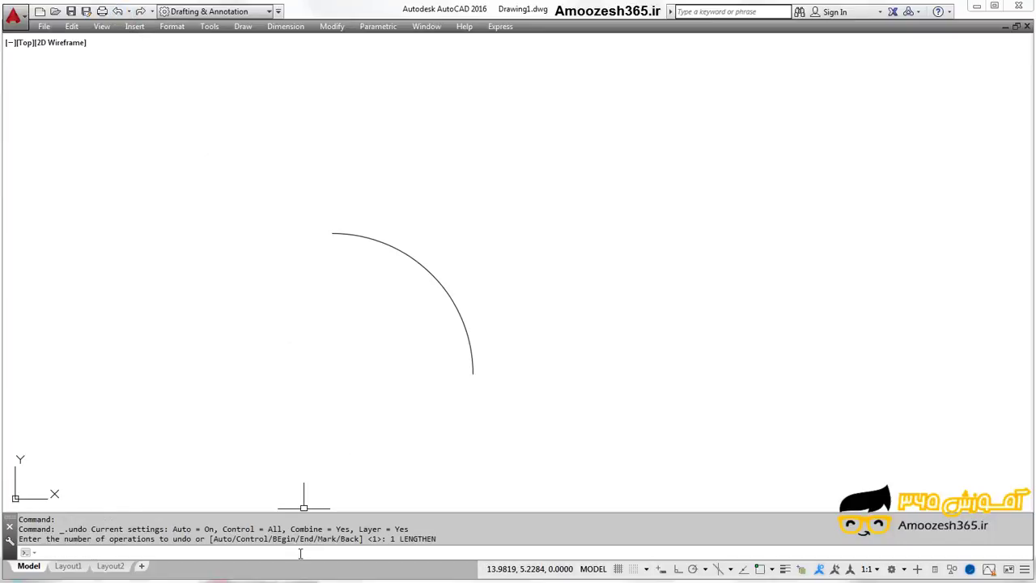
pyautogui.write('LEN')
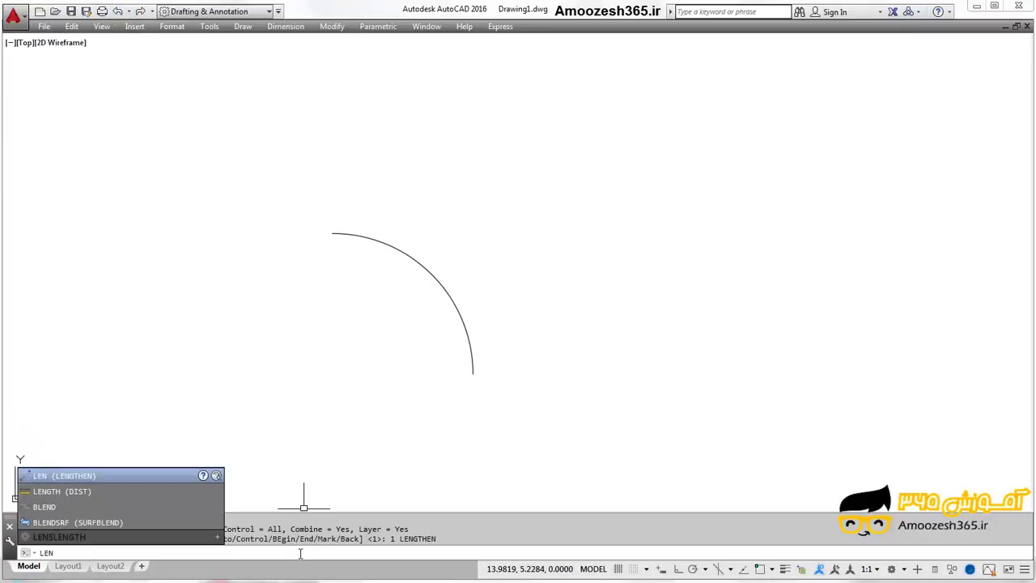
pyautogui.press('Return')
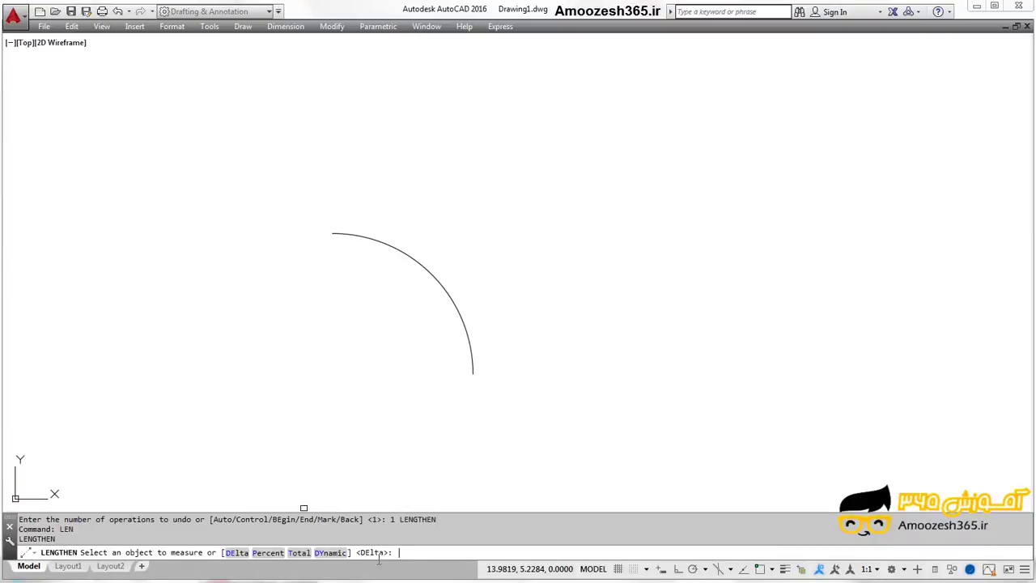
pyautogui.write('p')
pyautogui.press('Return')
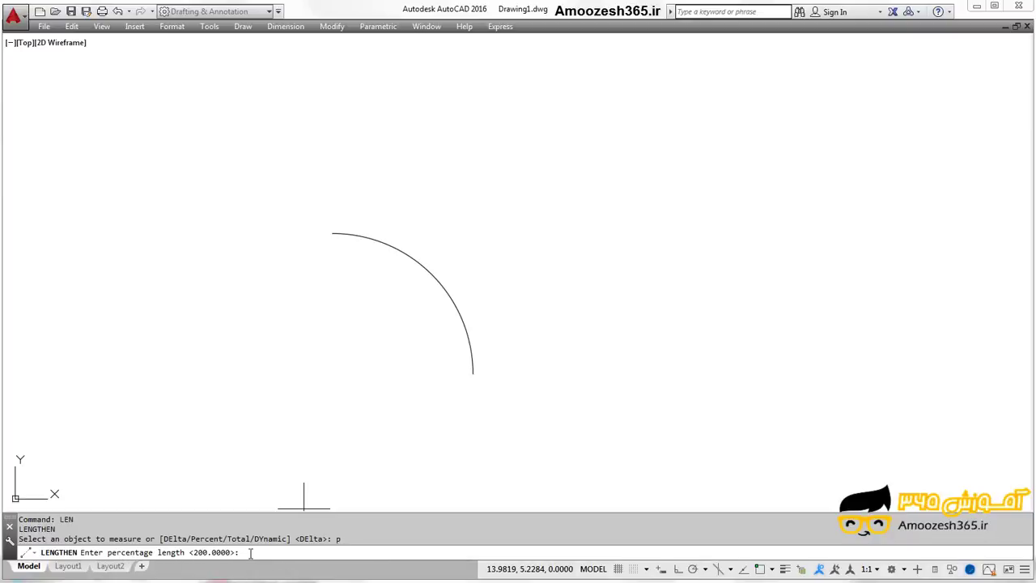
pyautogui.press('Return')
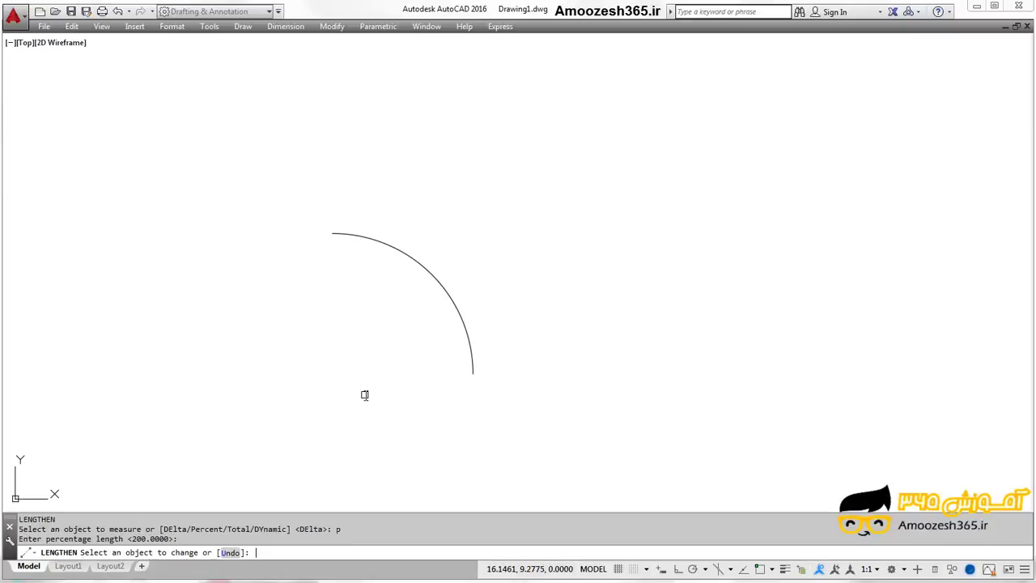
pyautogui.click(342, 233)
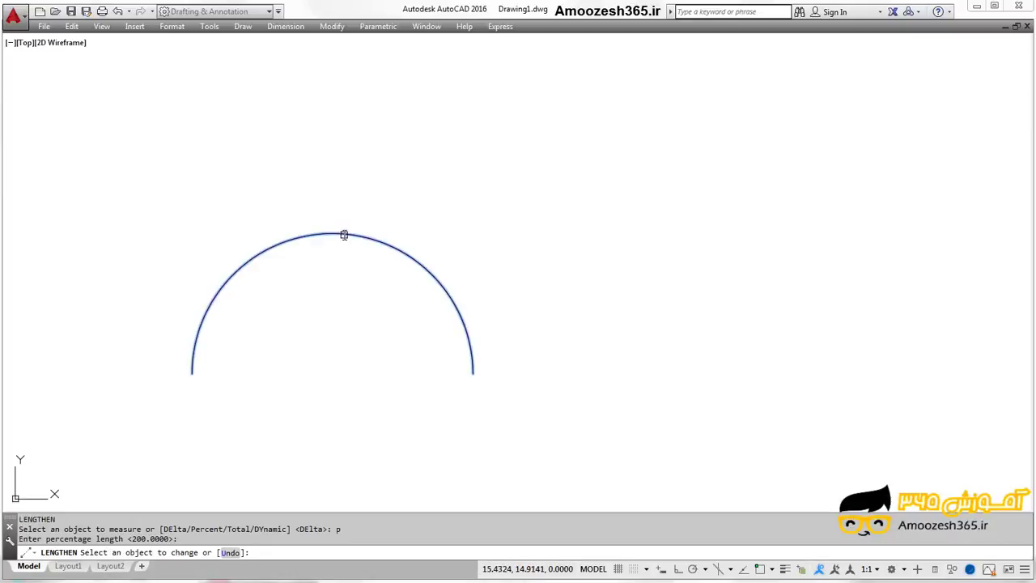
pyautogui.click(342, 234)
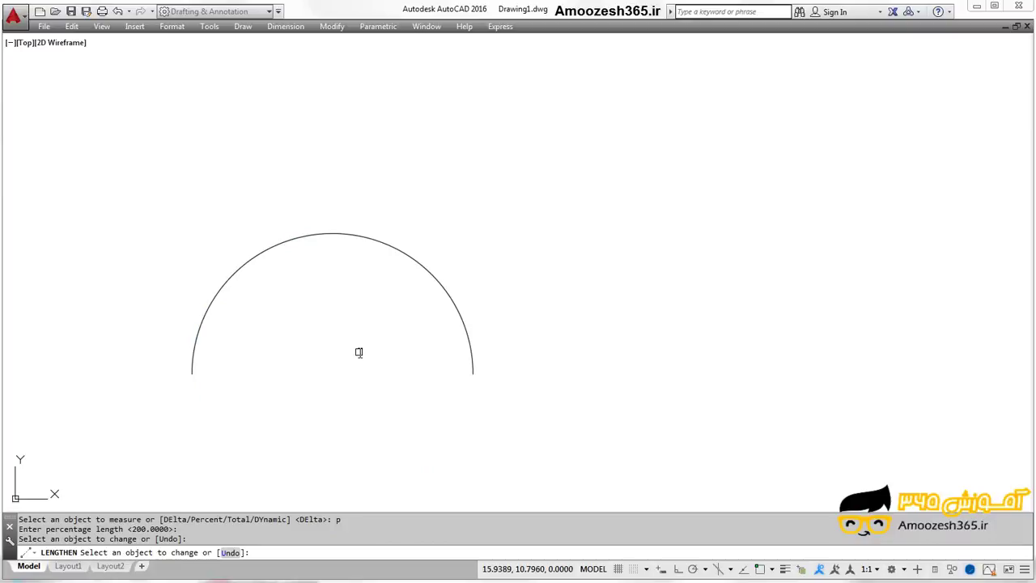
pyautogui.press('Return')
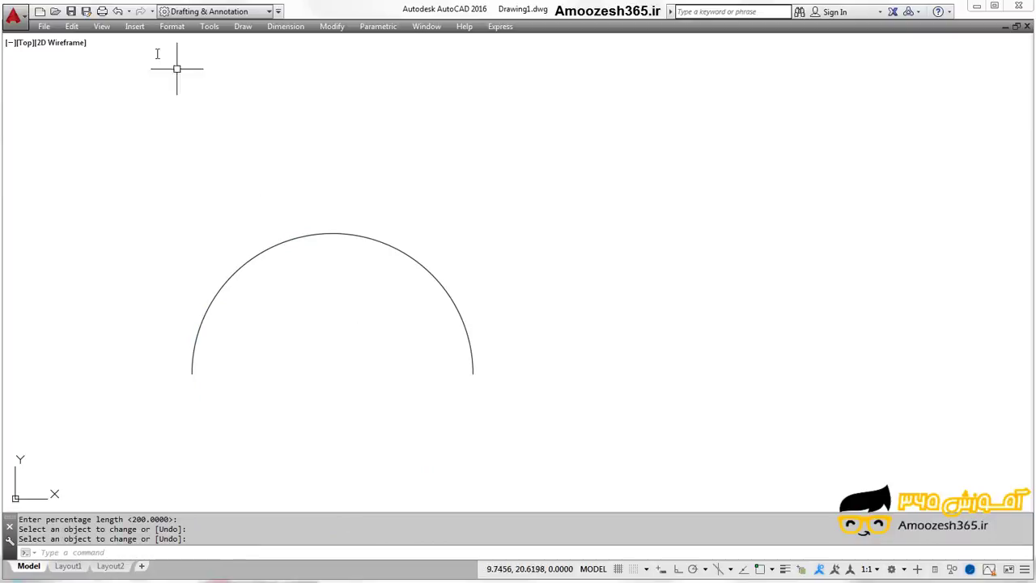
pyautogui.click(117, 12)
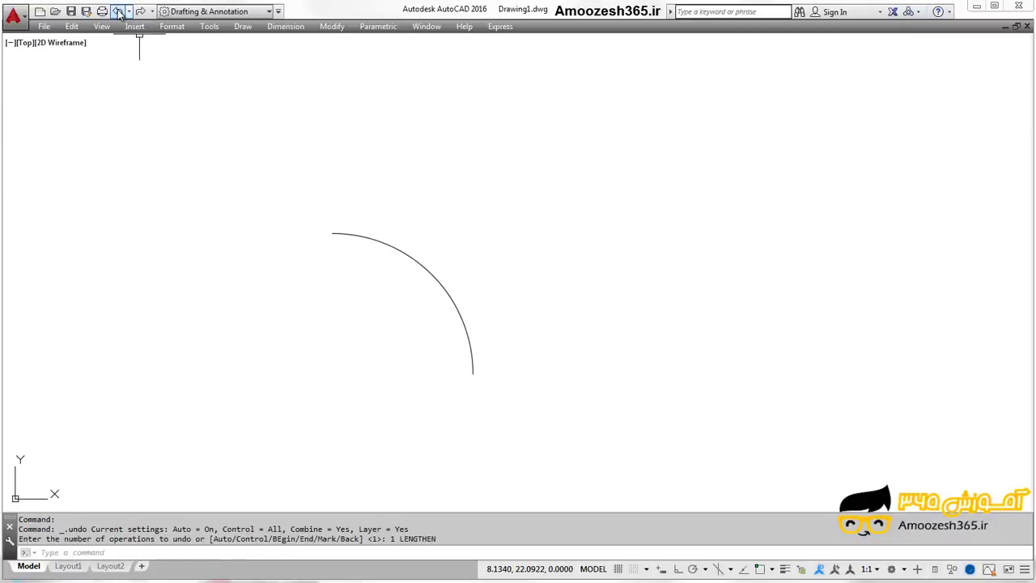
# Step: Lengthen the arc from its upper end to a total angle of 180 degrees, and undo that change
pyautogui.click(154, 555)
pyautogui.write('l')
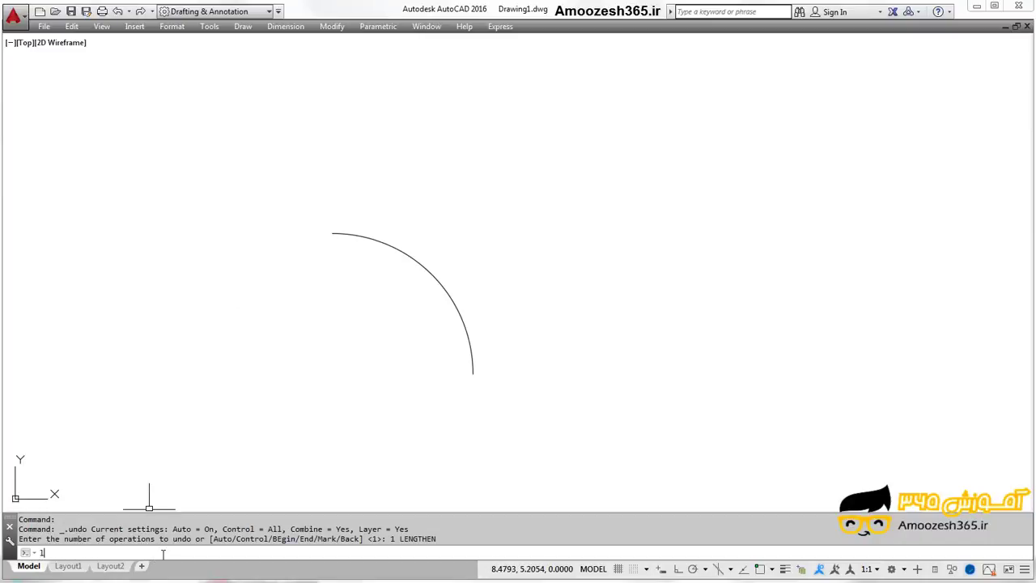
pyautogui.write('en')
pyautogui.press('Return')
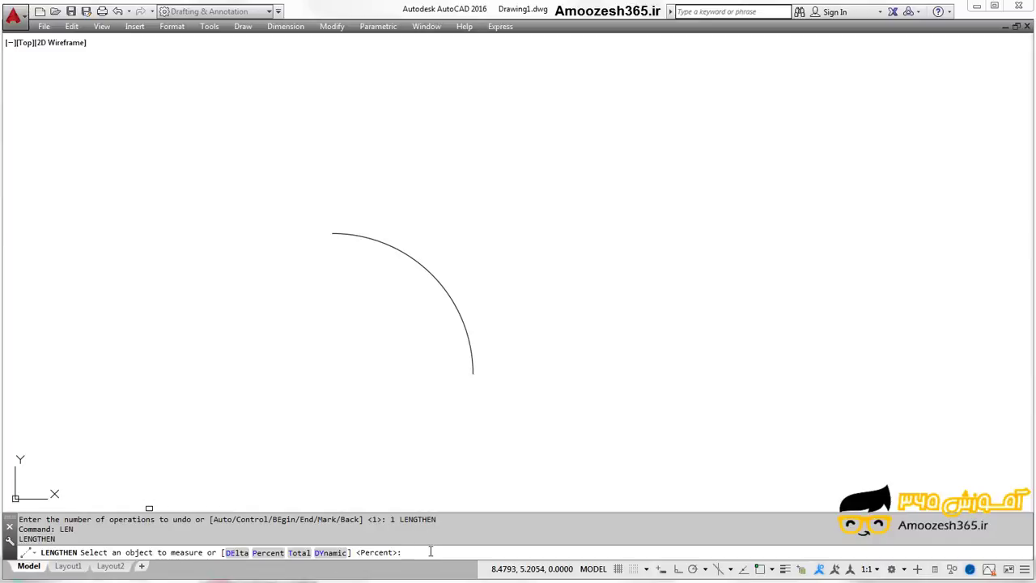
pyautogui.write('yt')
pyautogui.press('Return')
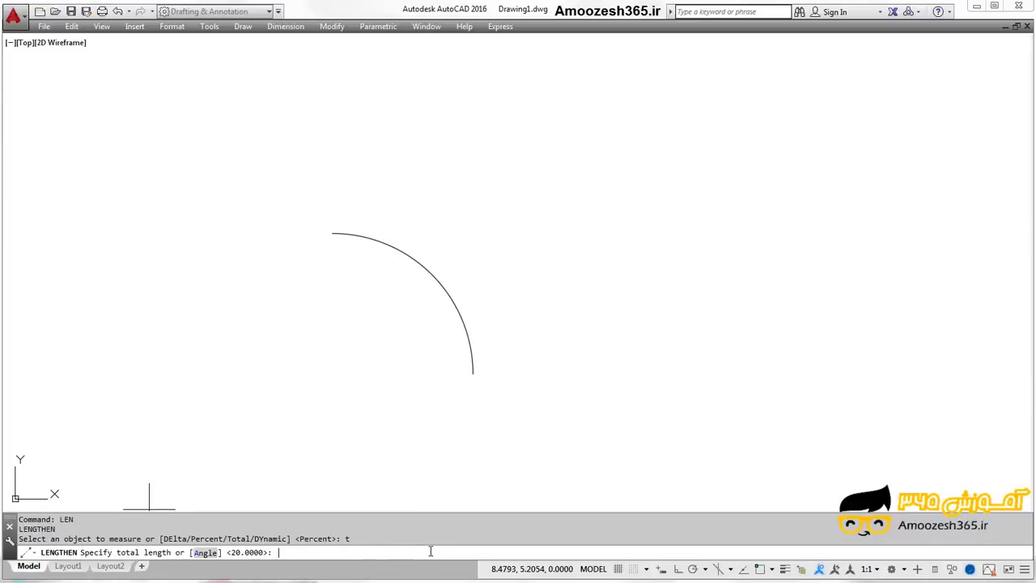
pyautogui.click(205, 552)
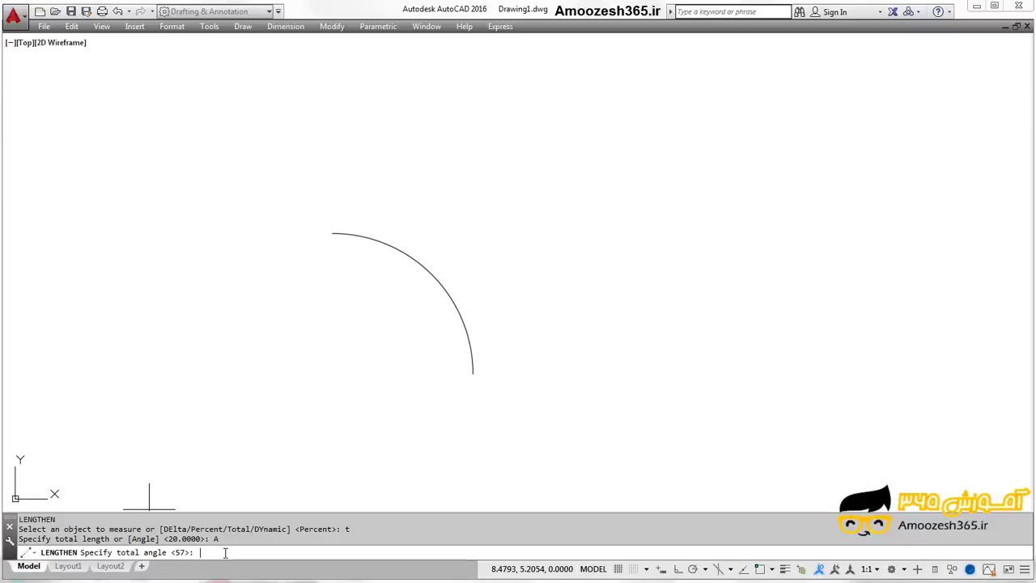
pyautogui.write('180')
pyautogui.press('Return')
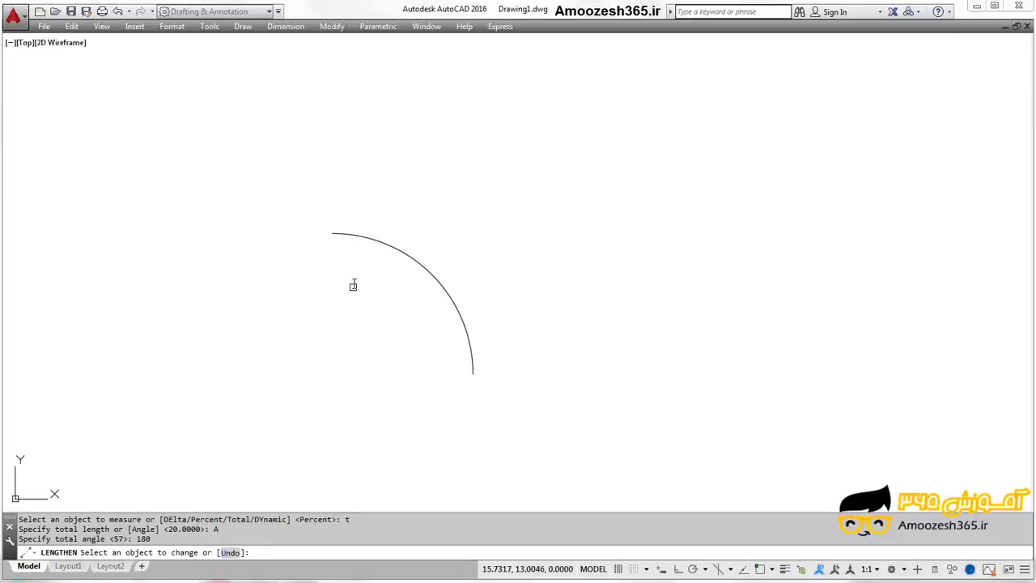
pyautogui.click(336, 234)
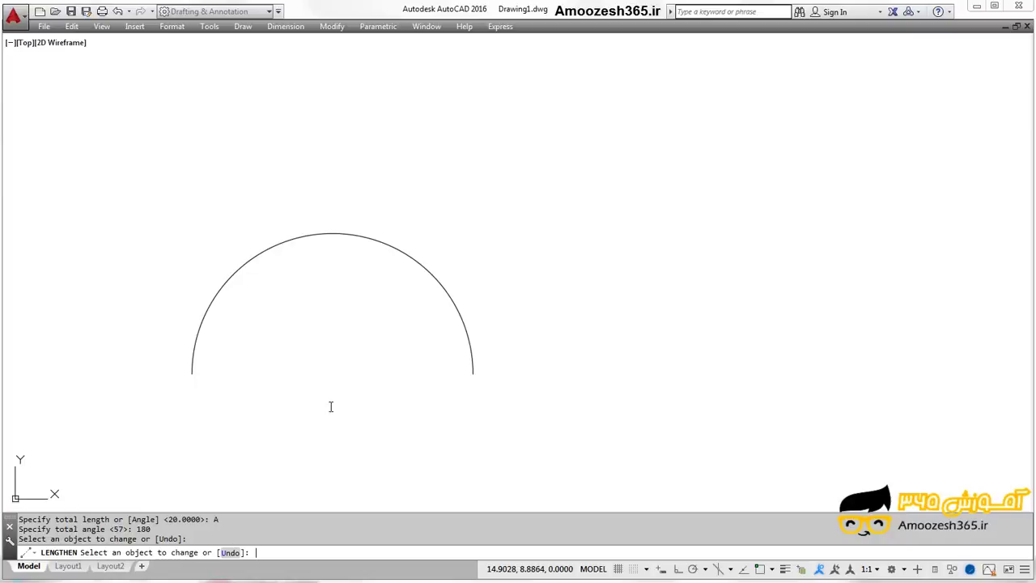
pyautogui.press('Return')
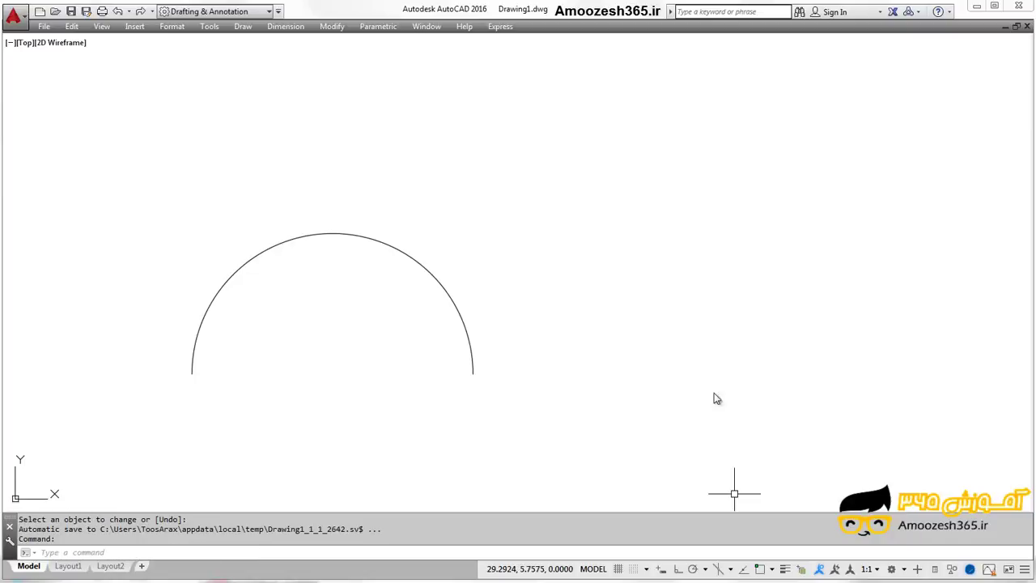
pyautogui.click(118, 12)
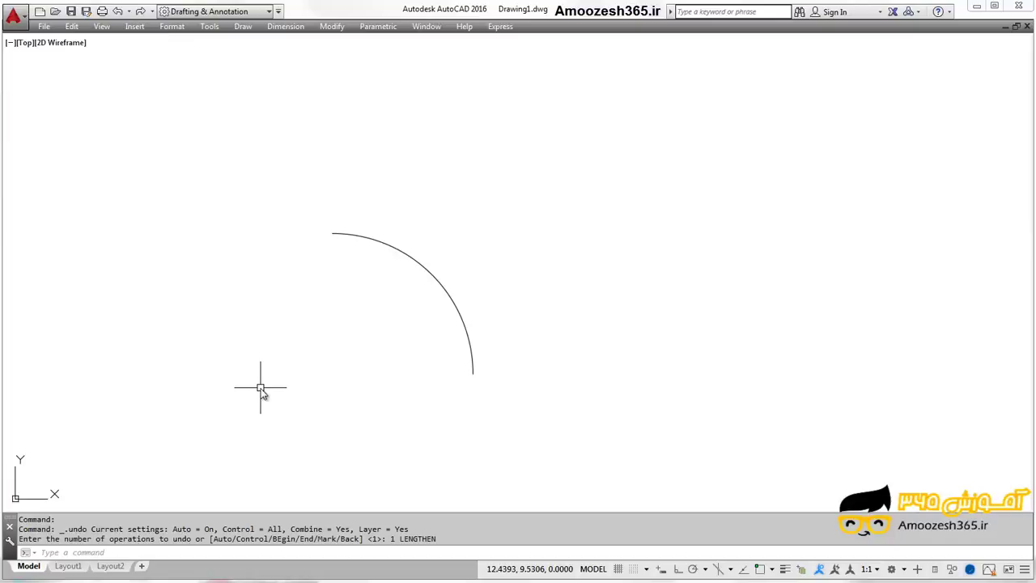
# Step: Lengthen the arc with the Dynamic option, picking its upper endpoint by endpoint snap and placing the new end point at @-5,-5
pyautogui.write('LEn')
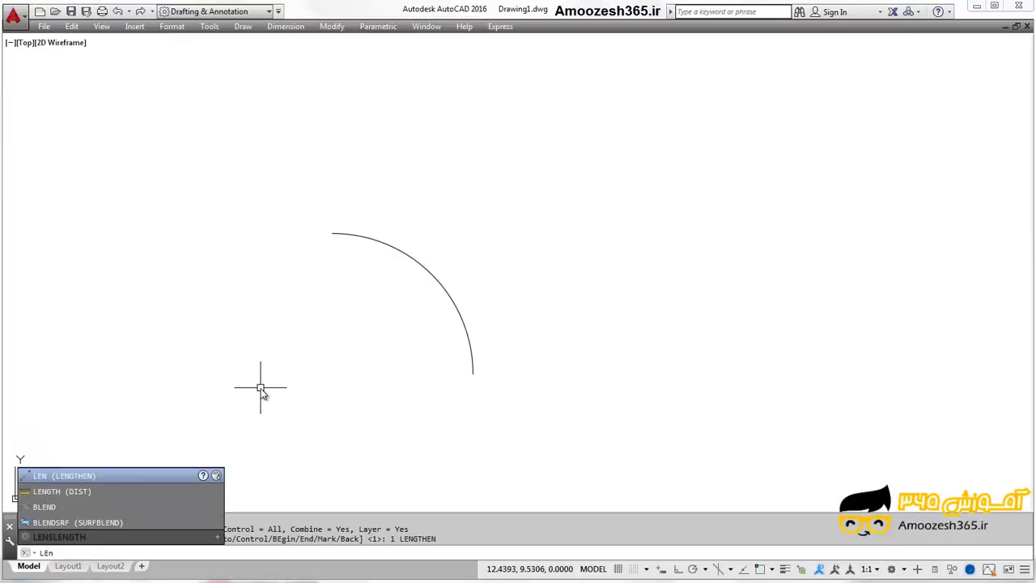
pyautogui.press('Return')
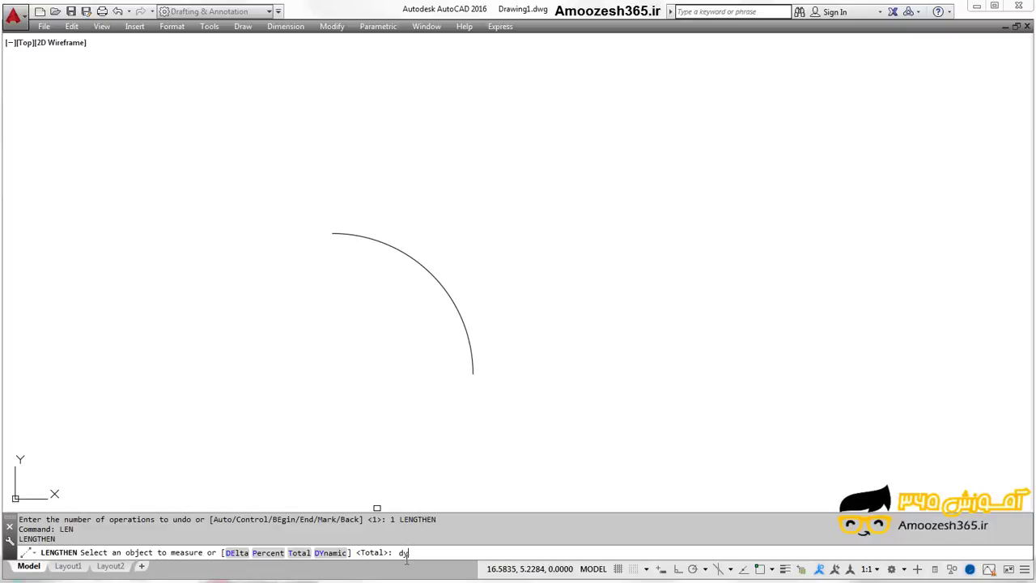
pyautogui.press('Return')
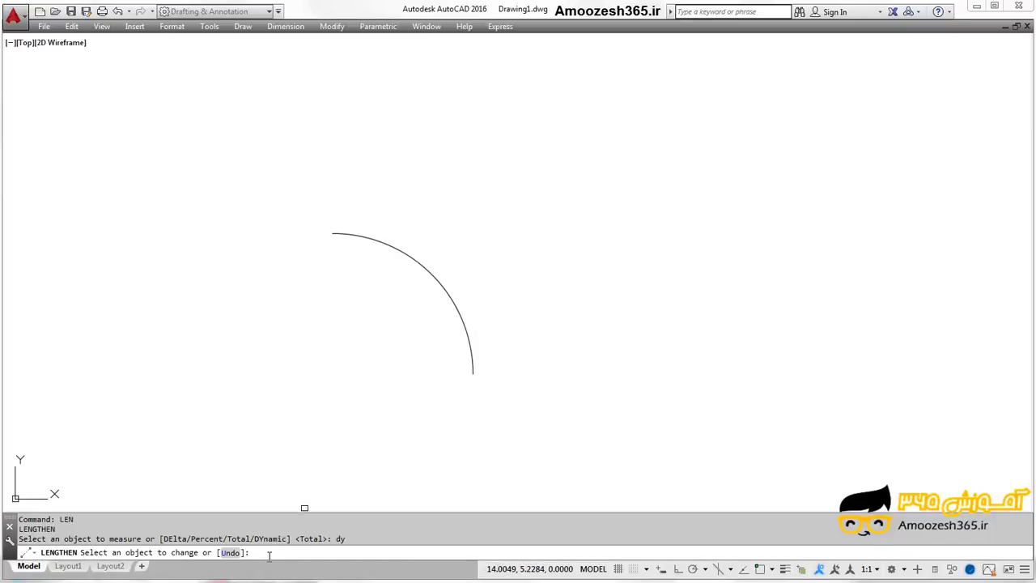
pyautogui.write('end')
pyautogui.press('Return')
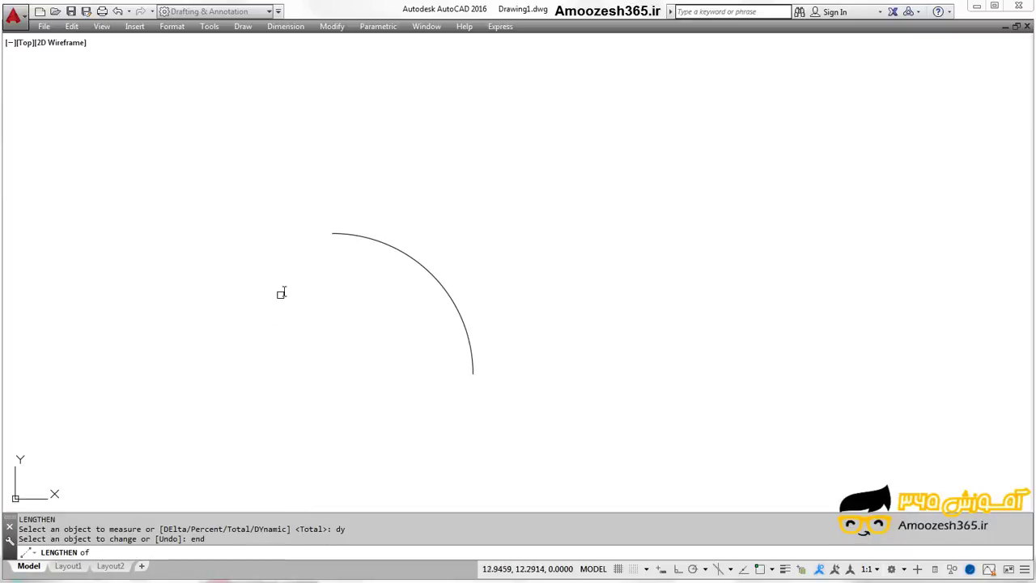
pyautogui.click(331, 236)
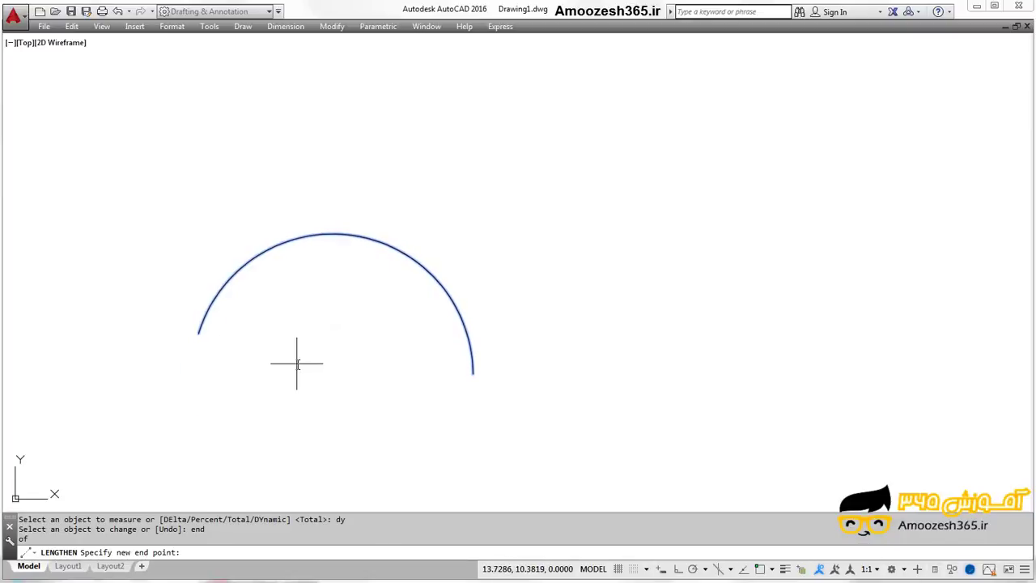
pyautogui.write('@-5,-5')
pyautogui.press('Return')
pyautogui.press('Return')
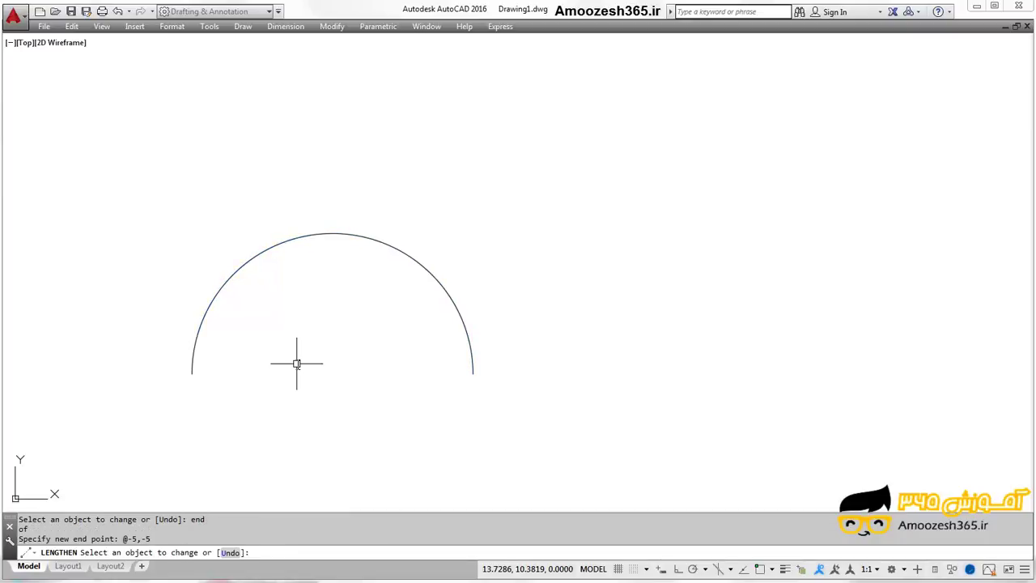